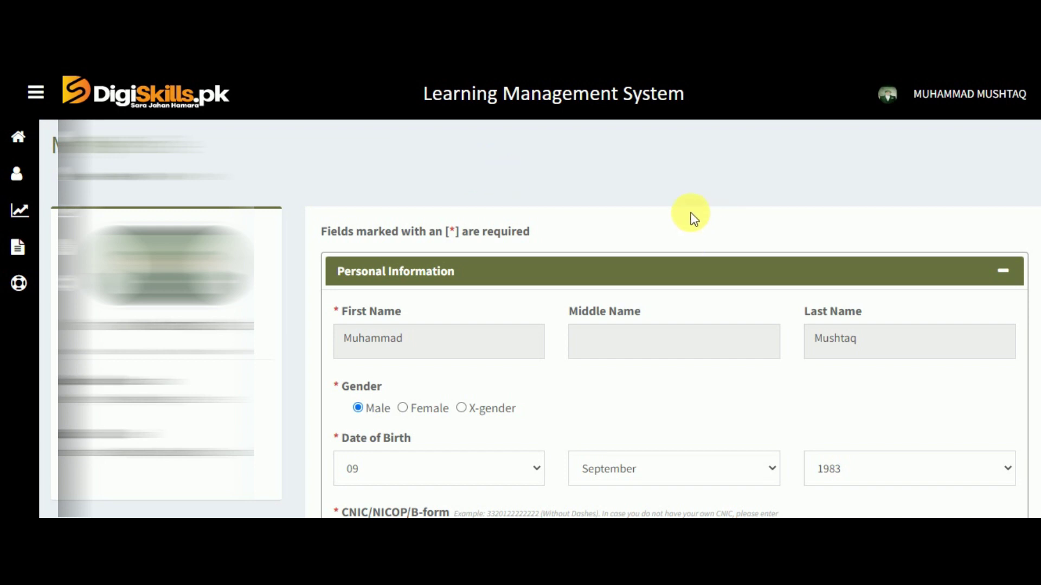
# Review the profile's Personal Information fields, from name, gender and date of birth to address, mobile, home computer and internet facility.
pyautogui.scroll(-7, 692, 223)
pyautogui.scroll(-8, 691, 238)
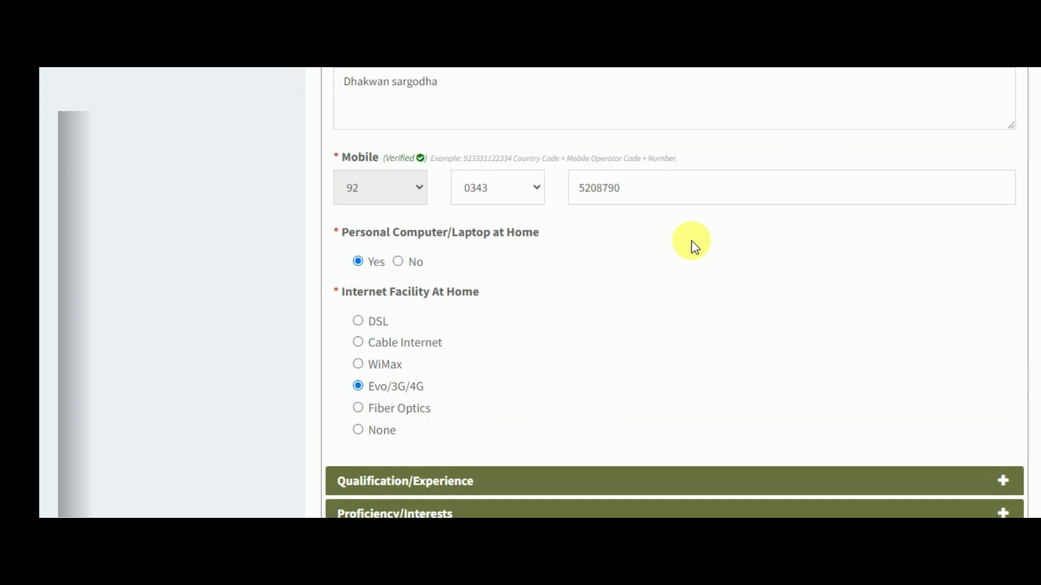
pyautogui.scroll(16, 690, 314)
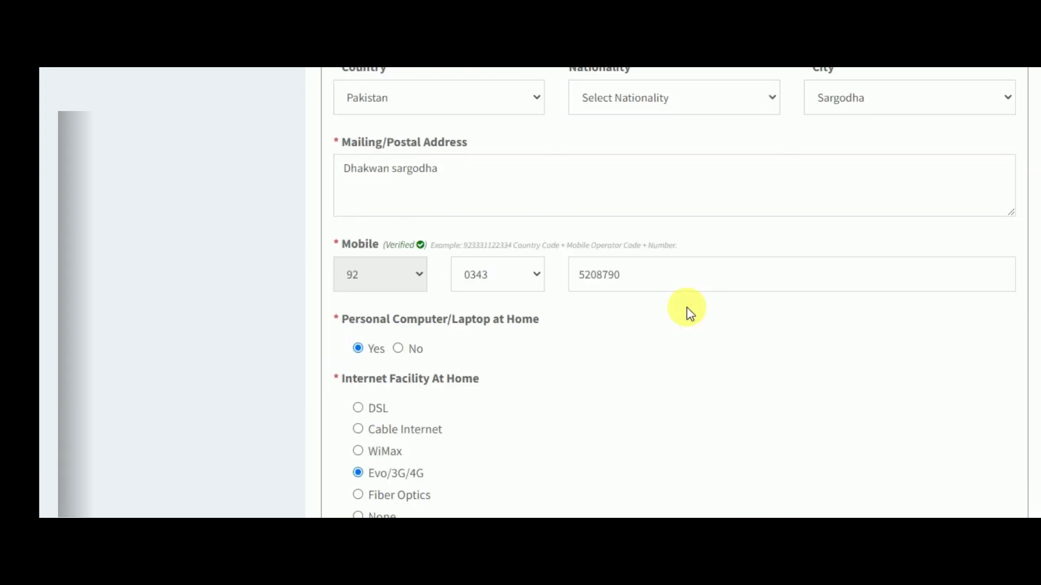
pyautogui.scroll(-2, 682, 237)
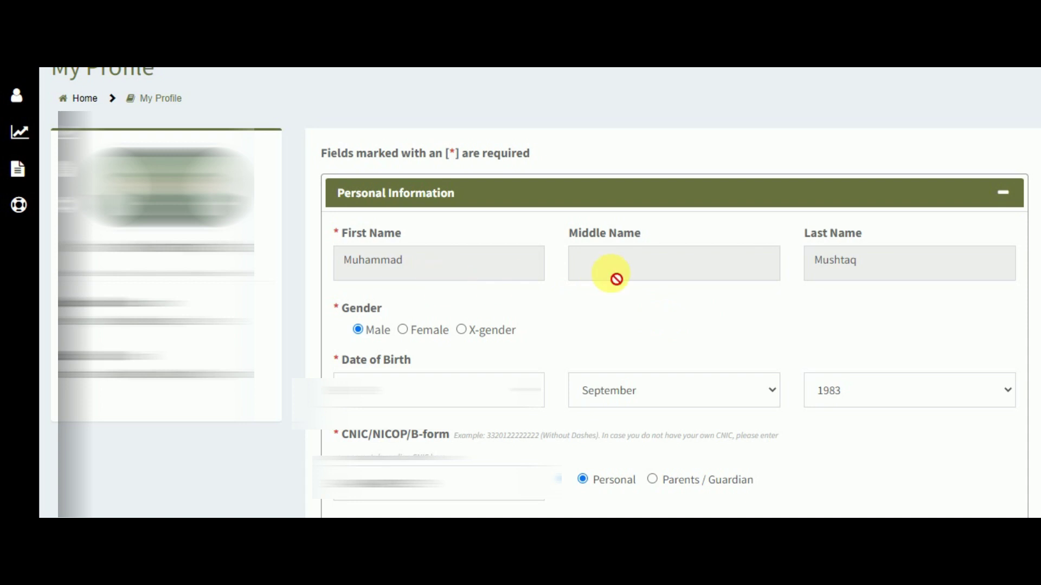
pyautogui.scroll(-1, 739, 296)
pyautogui.scroll(-1, 738, 296)
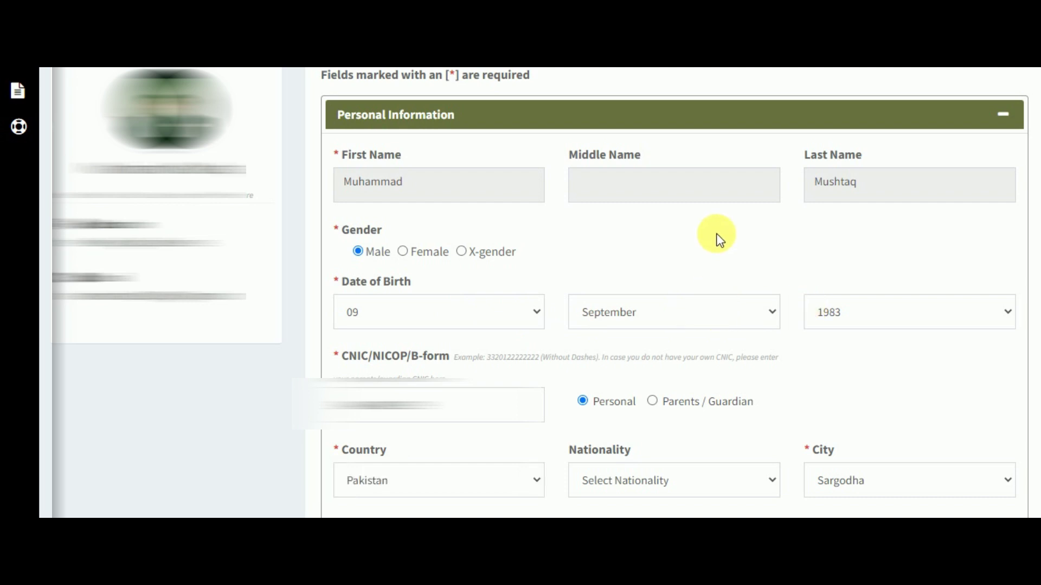
pyautogui.scroll(-3, 716, 239)
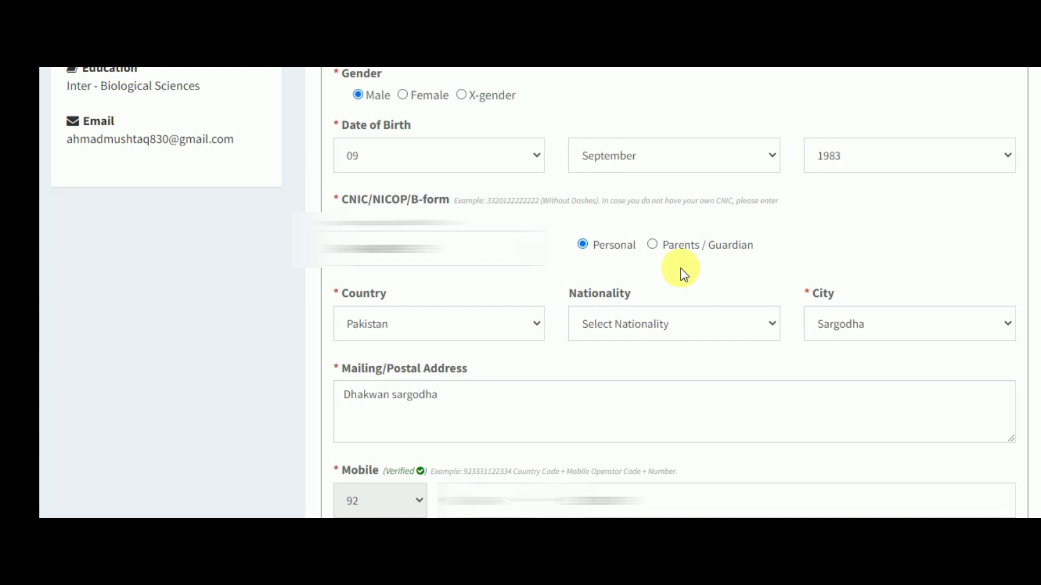
pyautogui.scroll(-2, 629, 266)
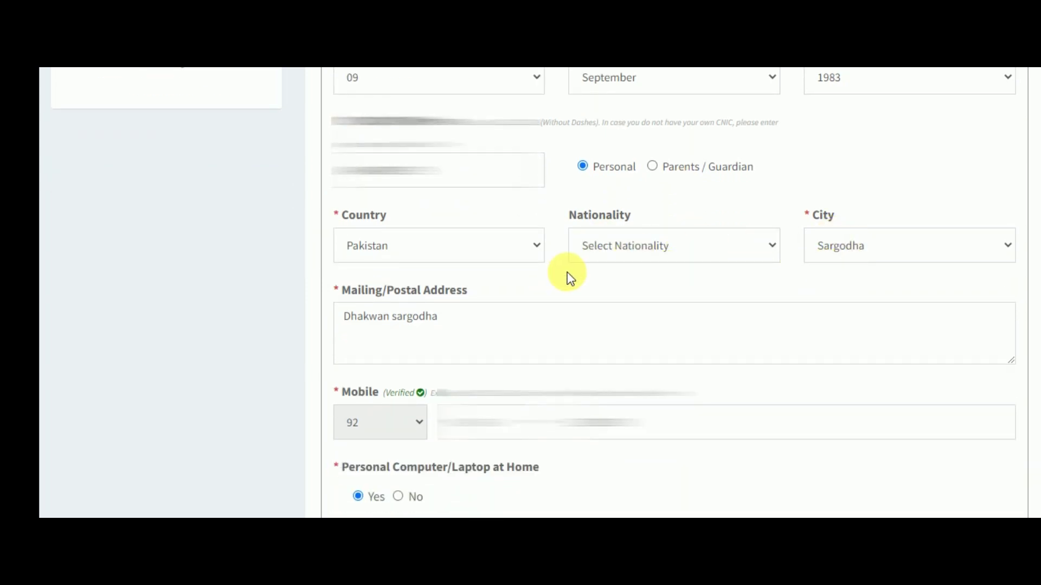
pyautogui.scroll(-2, 542, 268)
pyautogui.scroll(-2, 495, 237)
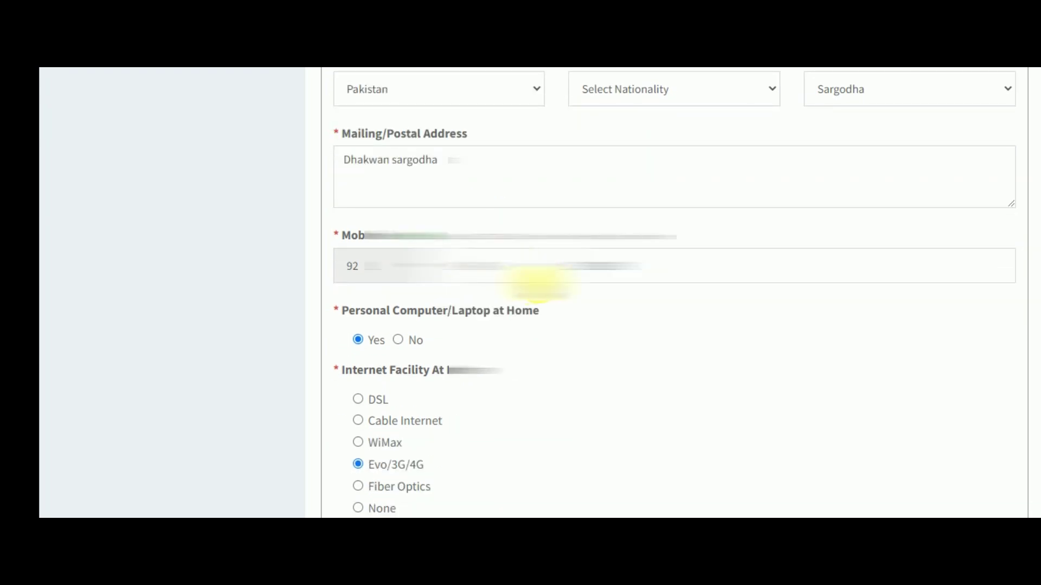
pyautogui.scroll(-2, 596, 301)
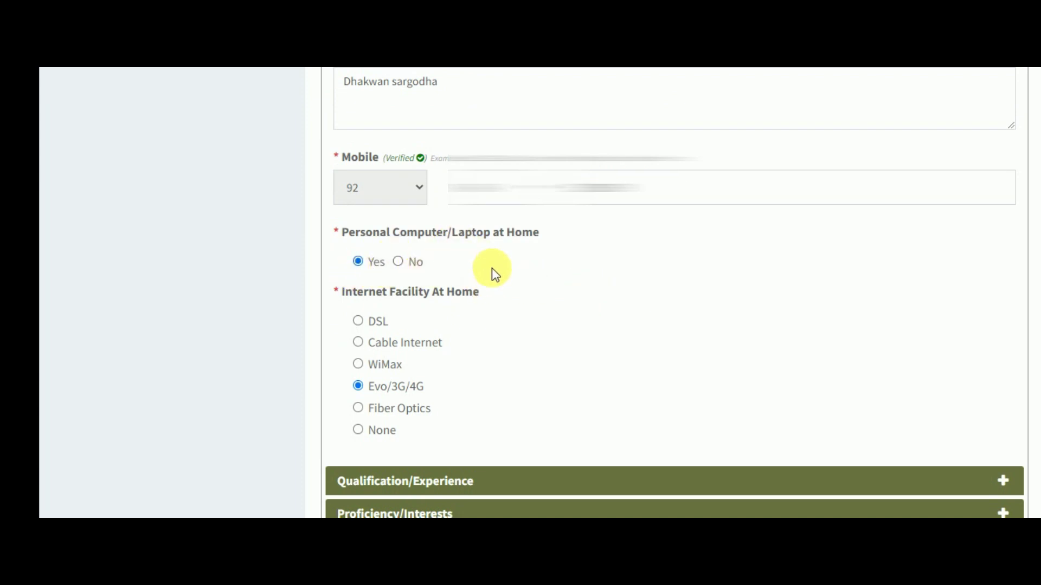
pyautogui.scroll(-2, 492, 267)
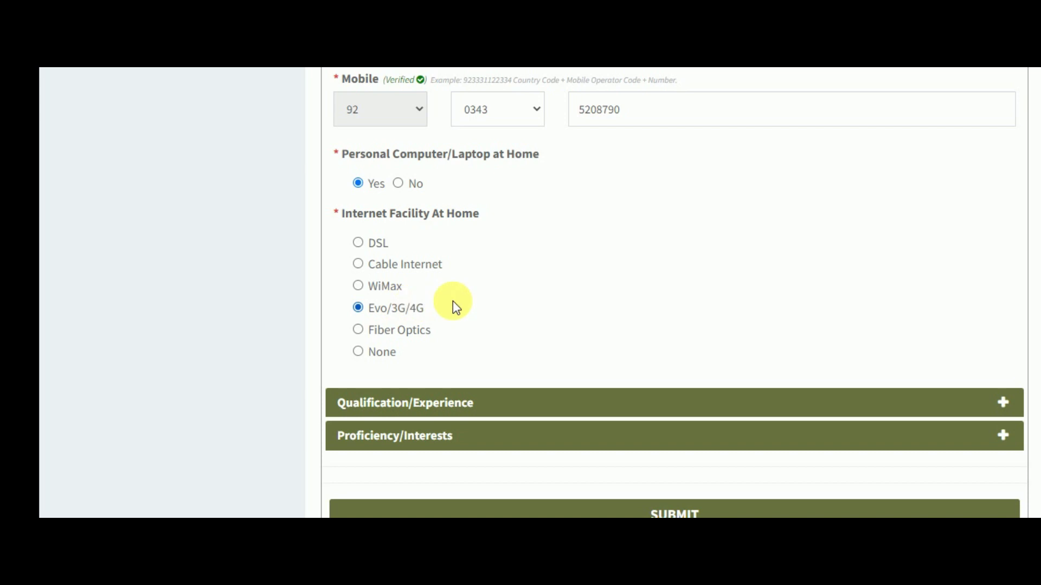
# Expand the Qualification/Experience section and review its qualification, specialization, employment, future plan, job city and salary fields.
pyautogui.scroll(-2, 488, 288)
pyautogui.click(610, 326)
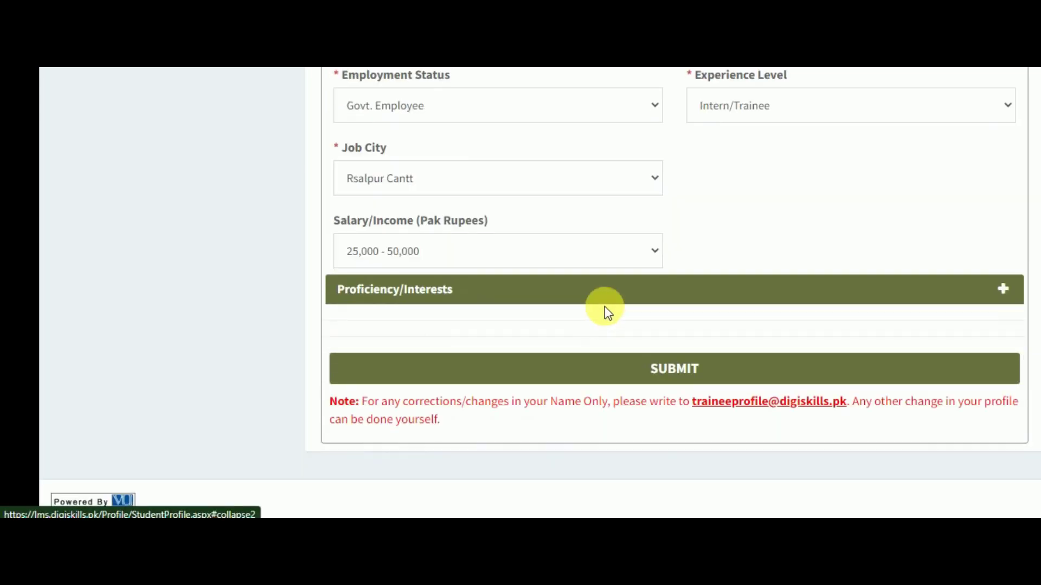
pyautogui.scroll(4, 596, 259)
pyautogui.scroll(2, 594, 261)
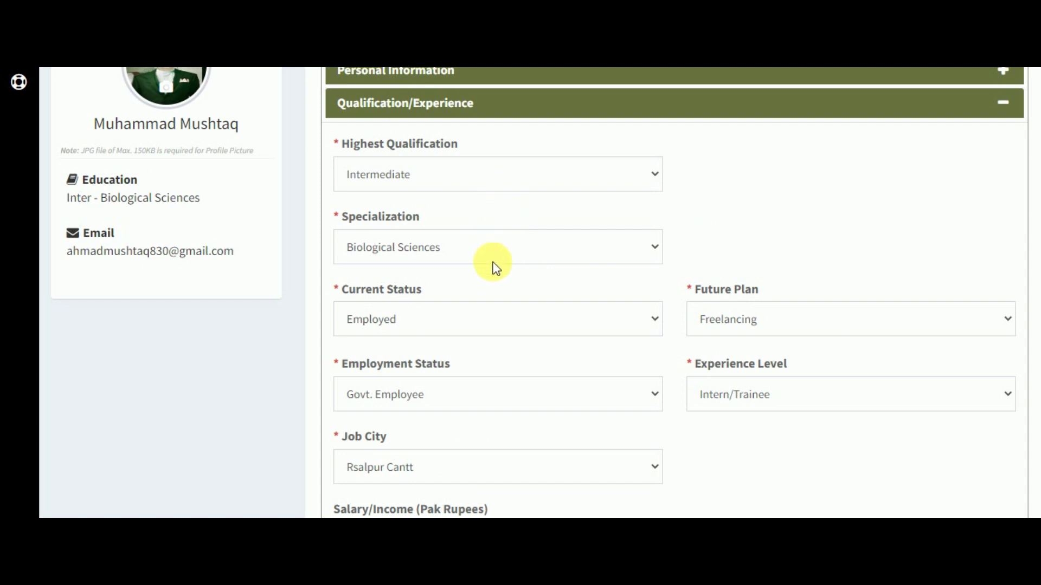
pyautogui.scroll(-2, 490, 266)
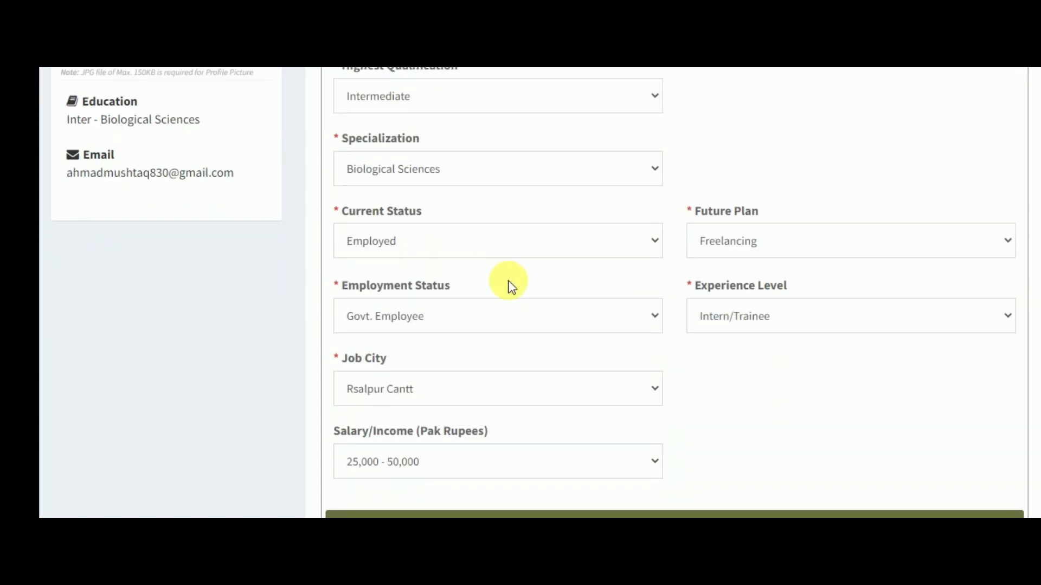
pyautogui.scroll(-2, 509, 281)
pyautogui.scroll(-2, 526, 279)
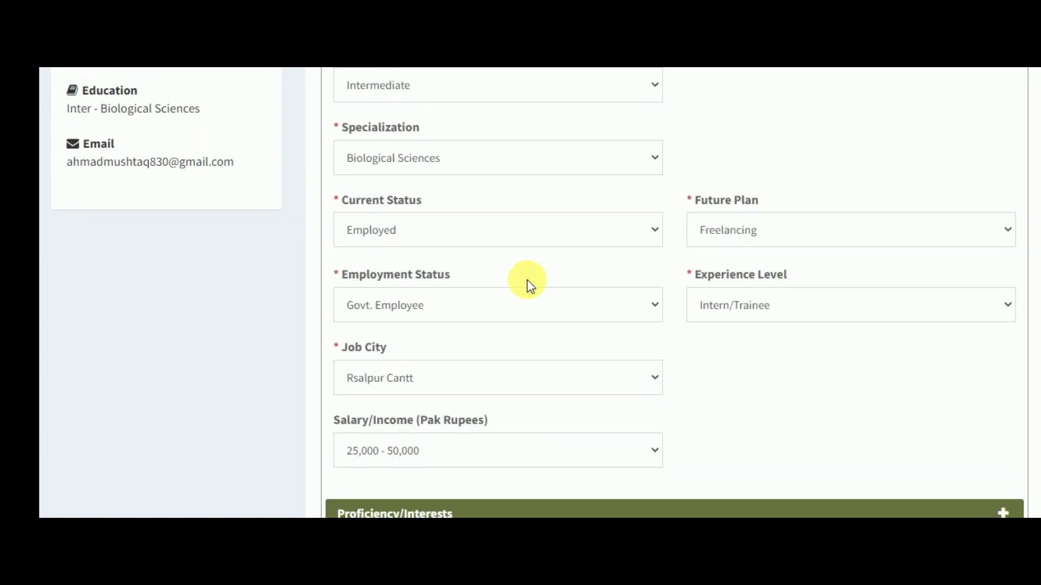
pyautogui.scroll(1, 527, 279)
pyautogui.scroll(-2, 648, 313)
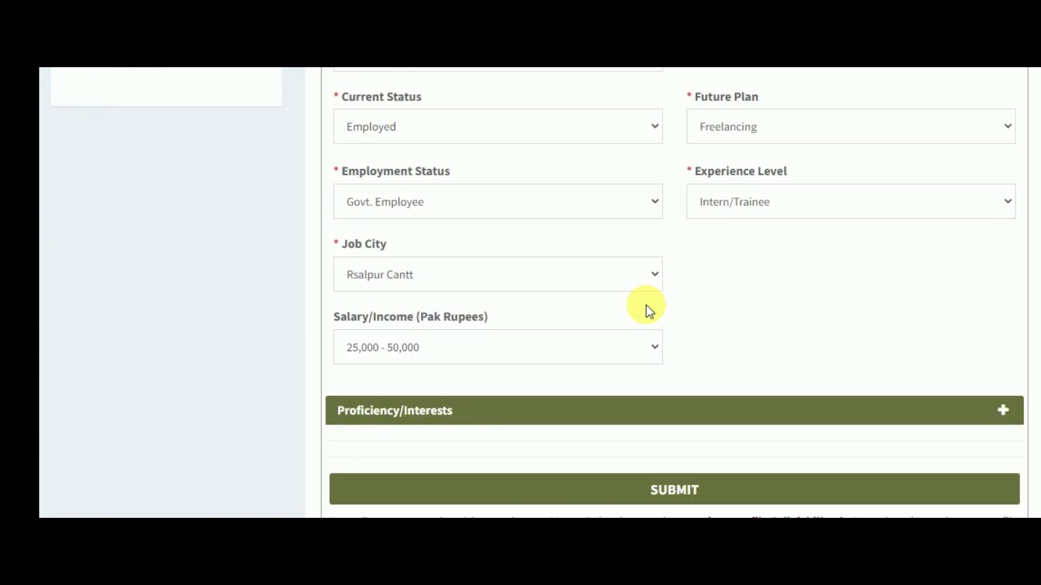
# Expand the Proficiency/Interests section and review the skill levels, reason for joining, course interests and referral source answers.
pyautogui.scroll(-2, 649, 311)
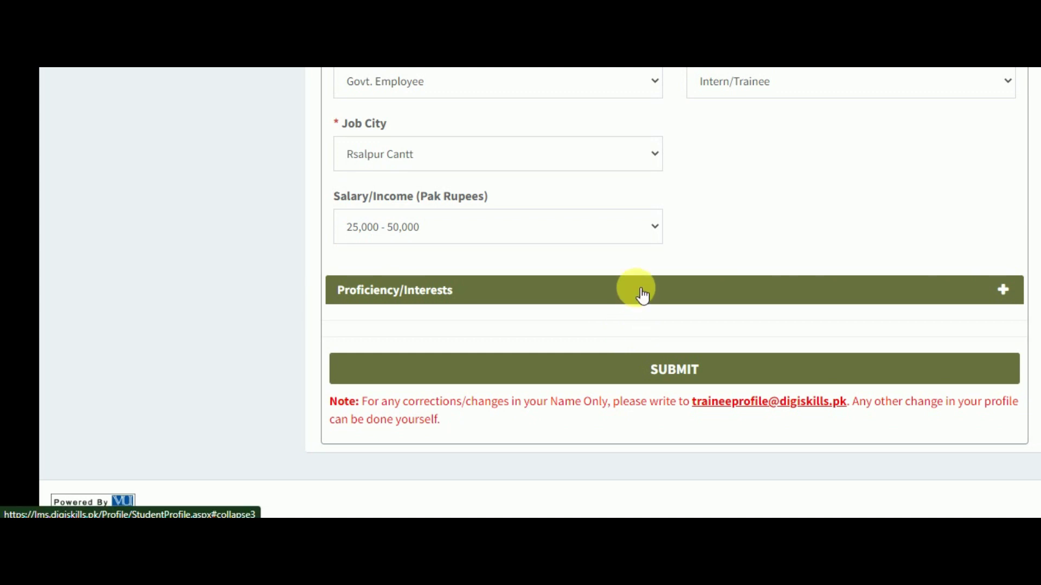
pyautogui.click(642, 293)
pyautogui.scroll(-1, 610, 324)
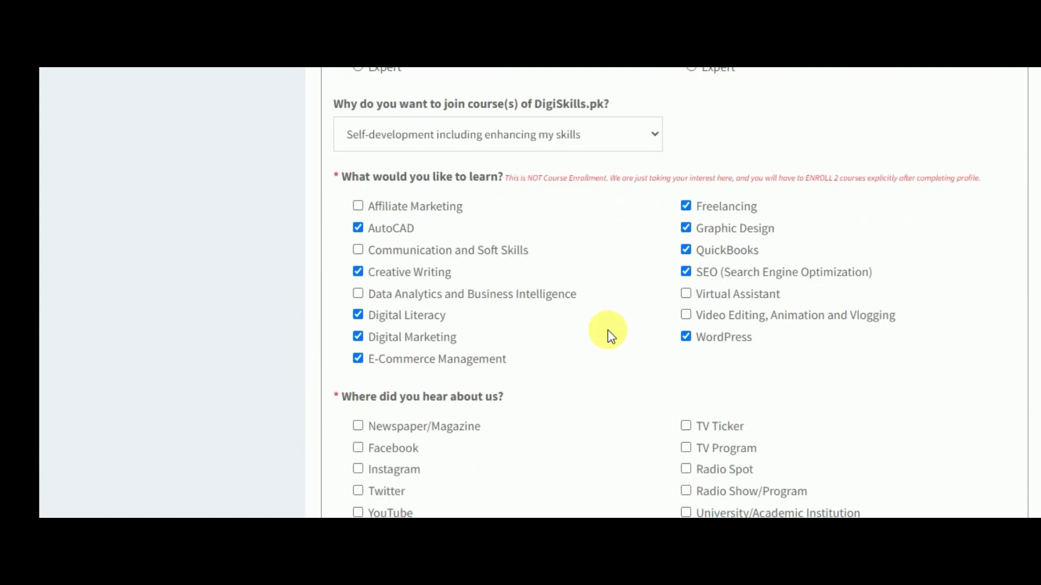
pyautogui.scroll(1, 611, 336)
pyautogui.scroll(1, 607, 325)
pyautogui.scroll(-1, 607, 326)
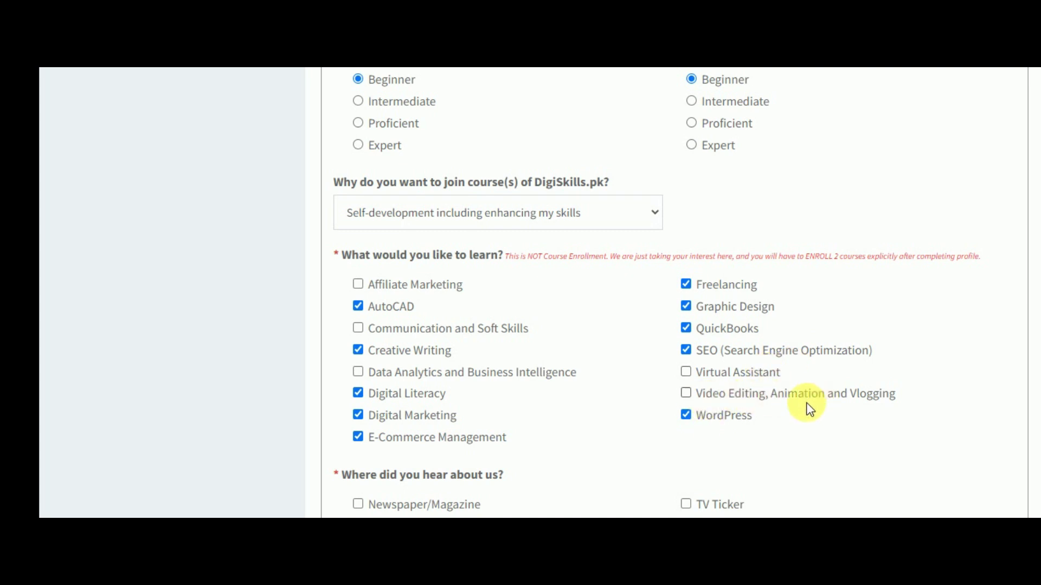
pyautogui.scroll(-1, 639, 332)
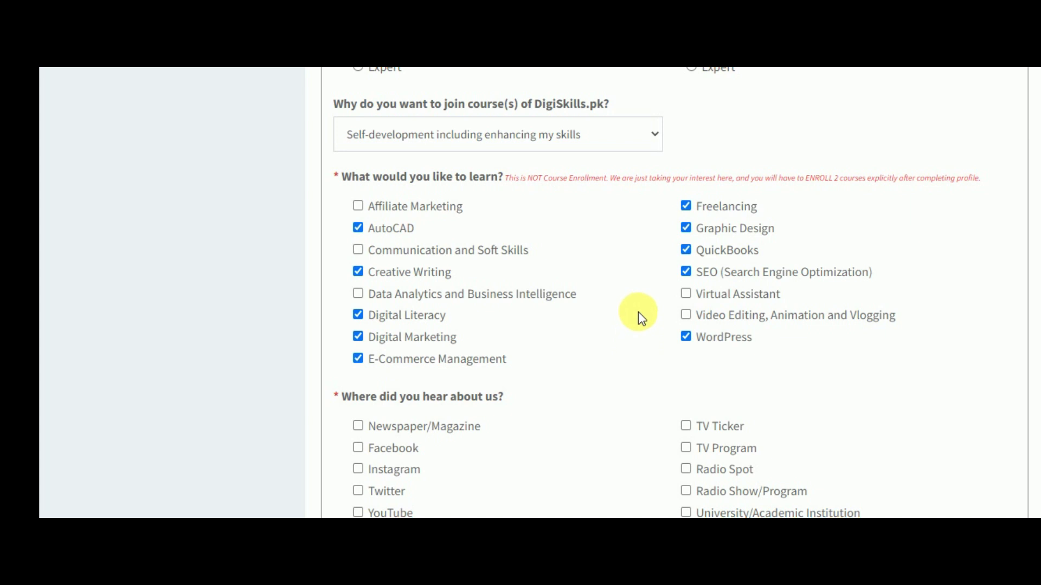
pyautogui.scroll(-3, 619, 352)
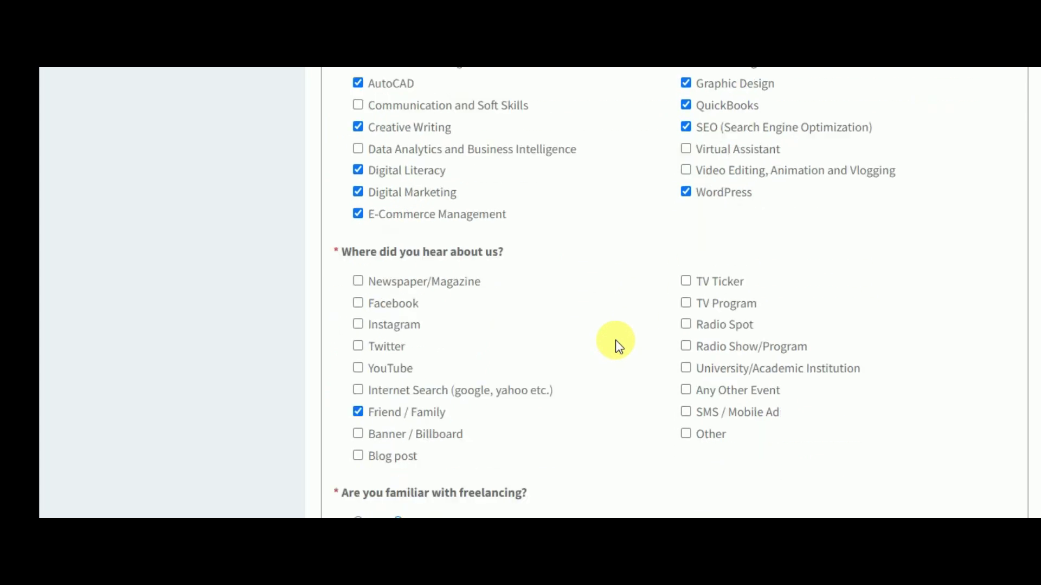
# Submit the completed trainee profile form.
pyautogui.scroll(-2, 614, 340)
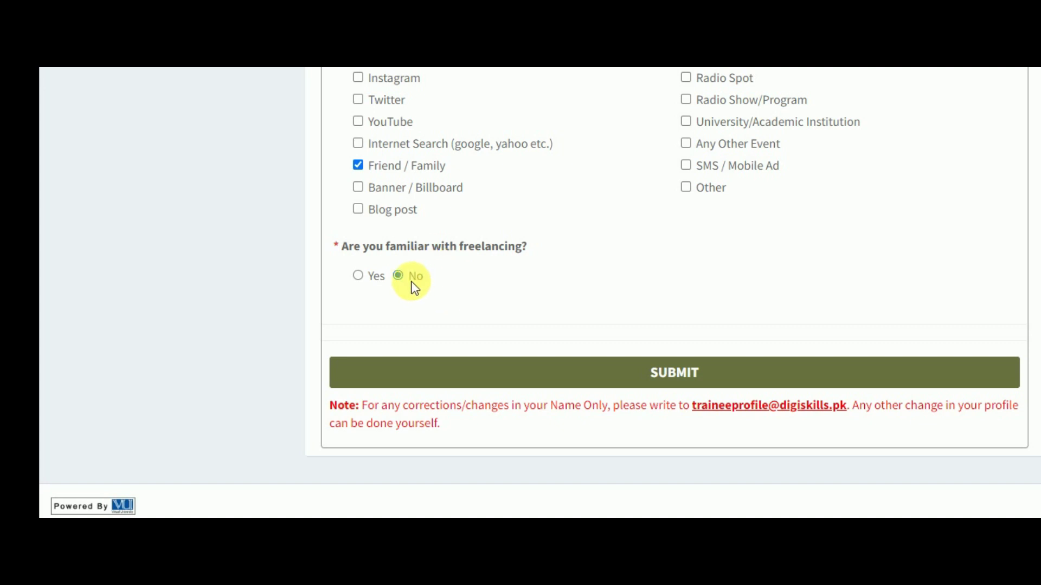
pyautogui.scroll(-1, 593, 292)
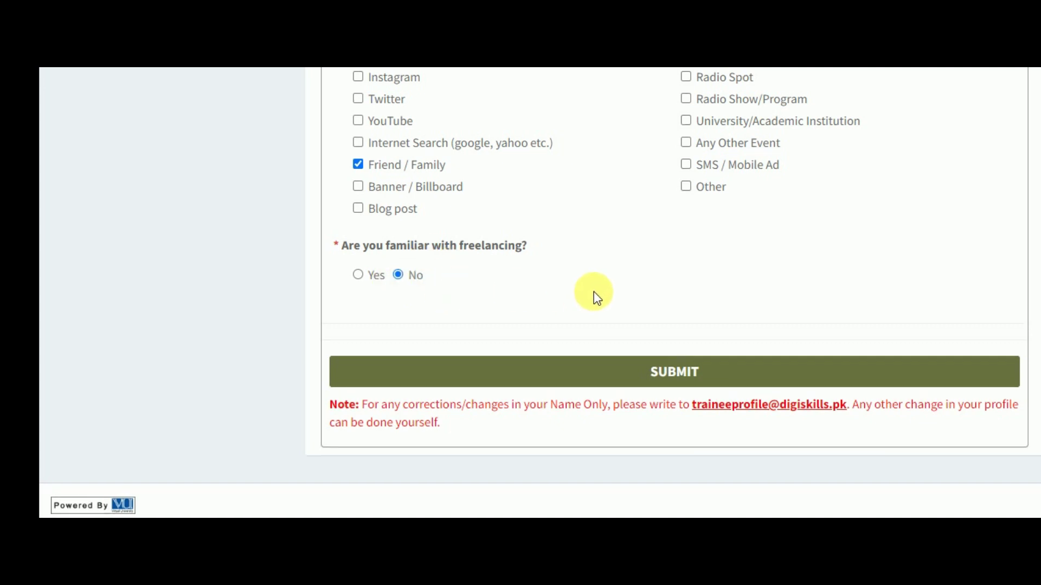
pyautogui.click(666, 371)
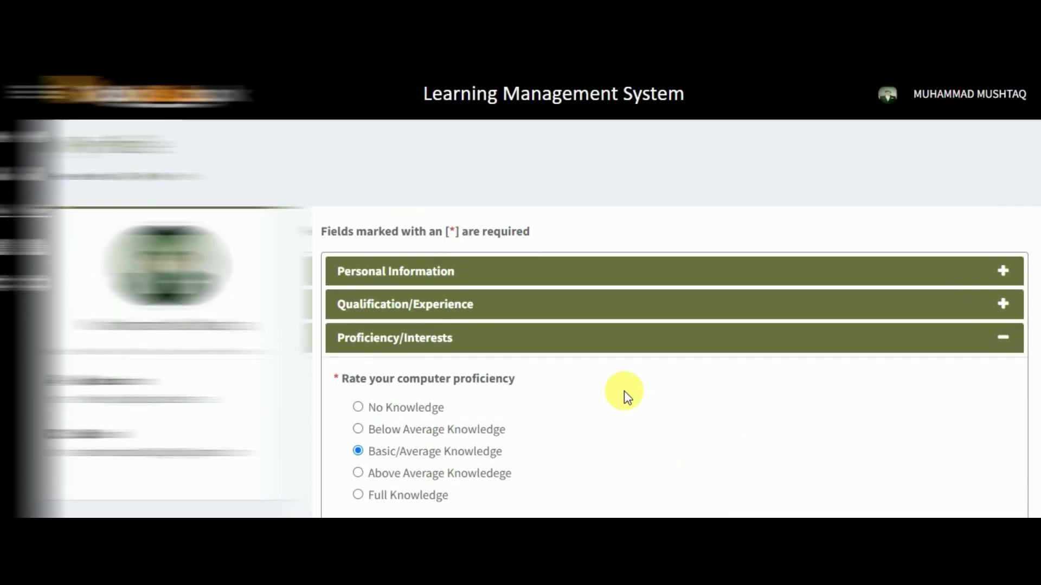
# Examine the home page's course enrollment announcement, current and previous courses, activities and trainee services.
pyautogui.scroll(-3, 624, 391)
pyautogui.scroll(3, 623, 392)
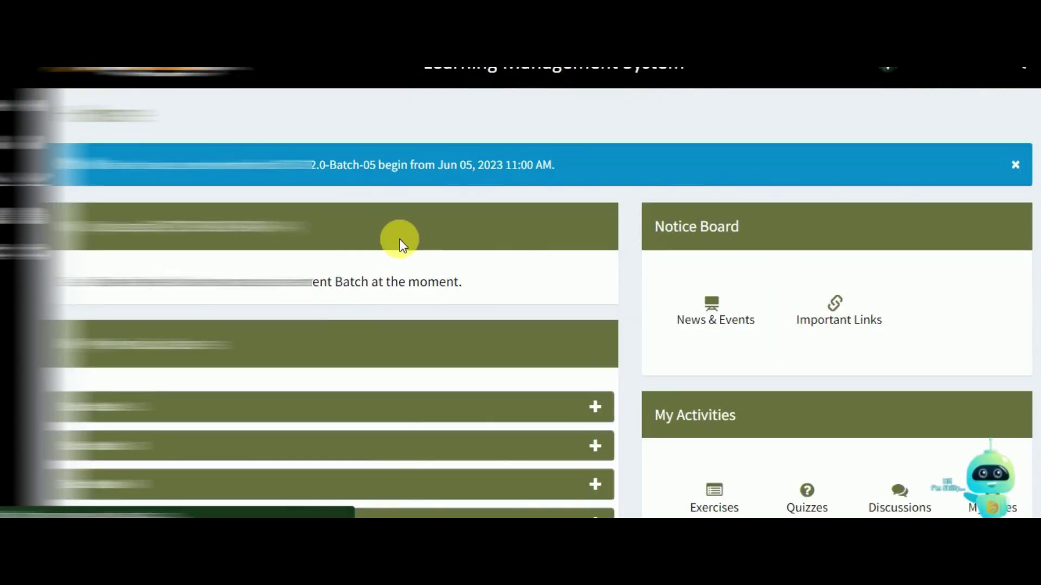
pyautogui.scroll(1, 457, 222)
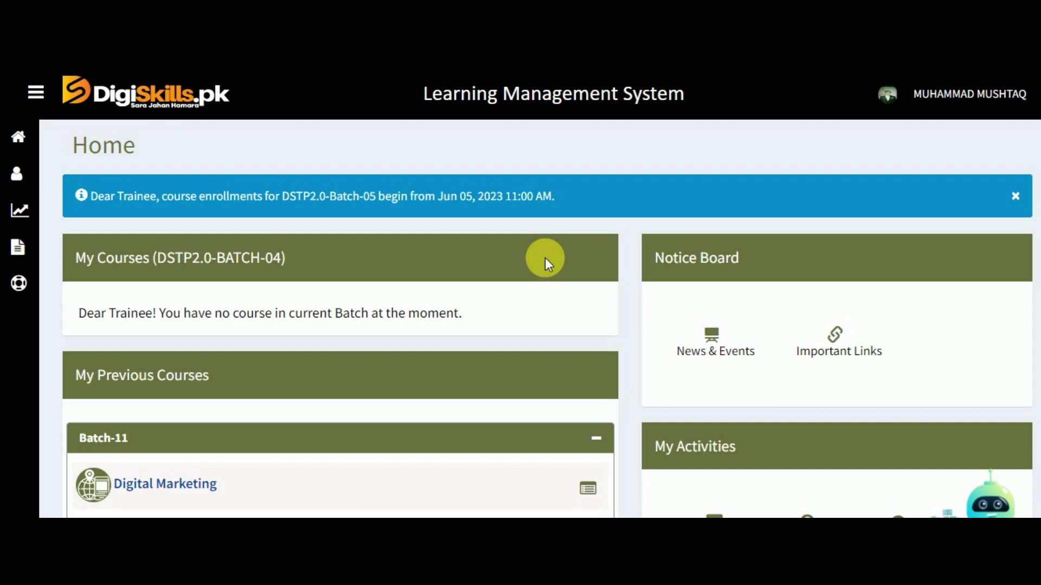
pyautogui.moveTo(149, 196); pyautogui.dragTo(502, 198)
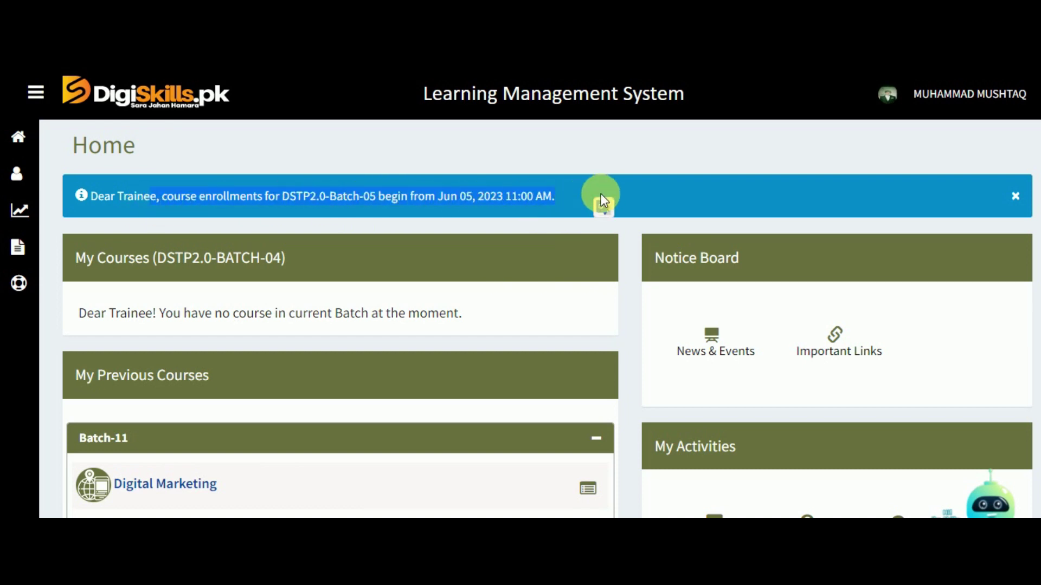
pyautogui.click(600, 193)
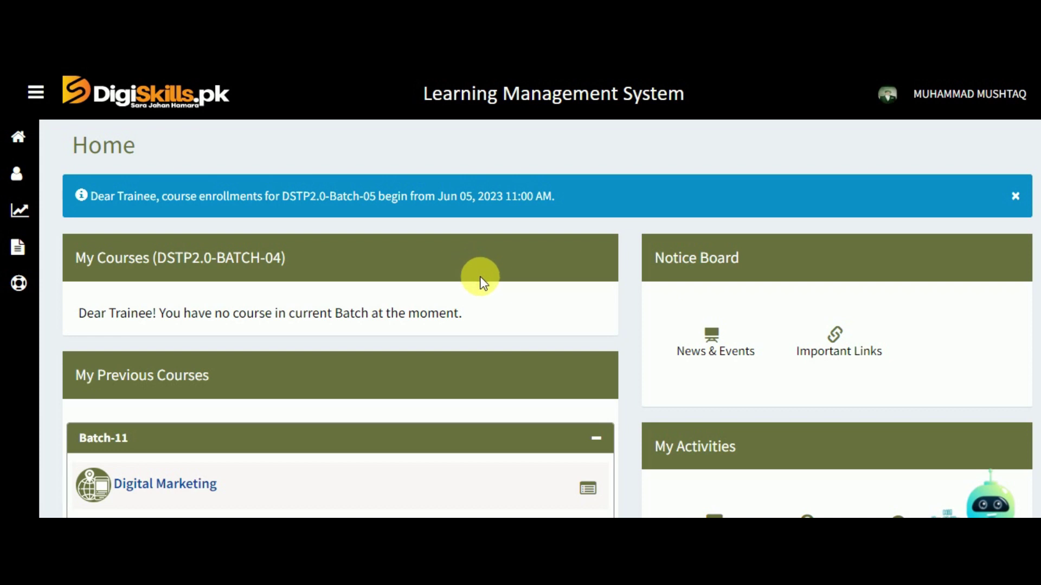
pyautogui.scroll(-5, 488, 282)
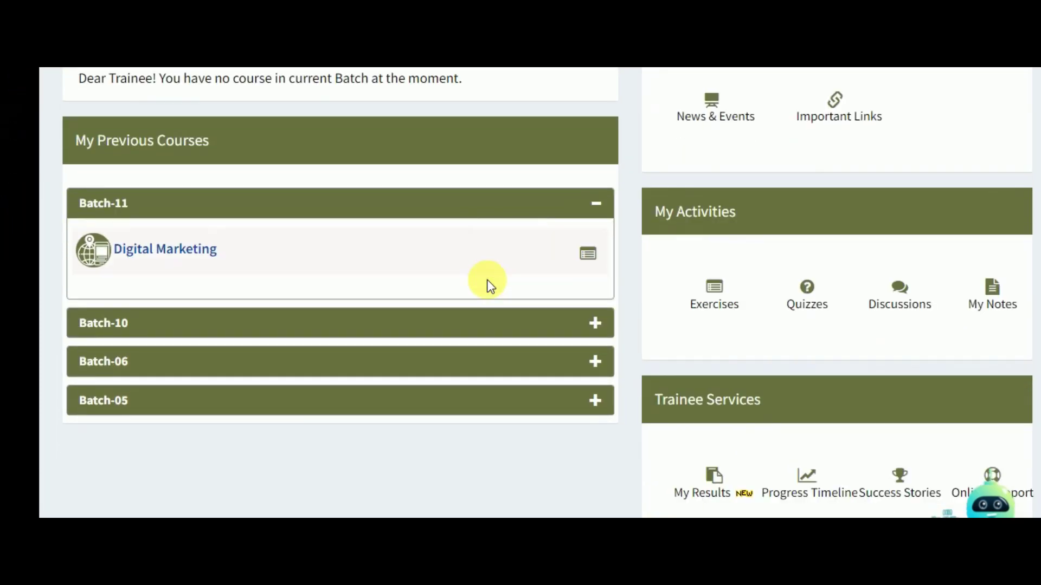
pyautogui.scroll(3, 487, 285)
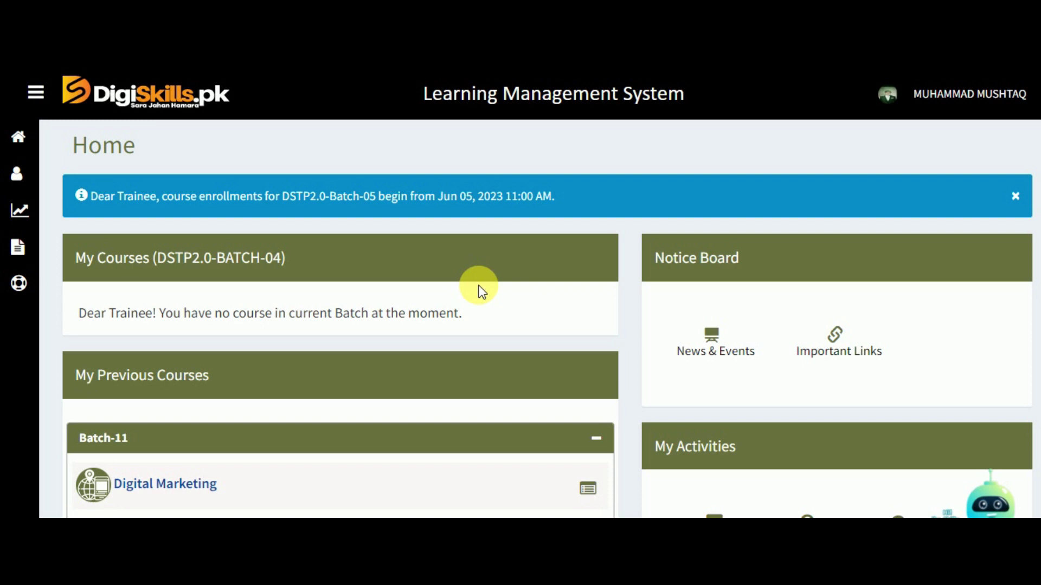
pyautogui.scroll(-5, 479, 288)
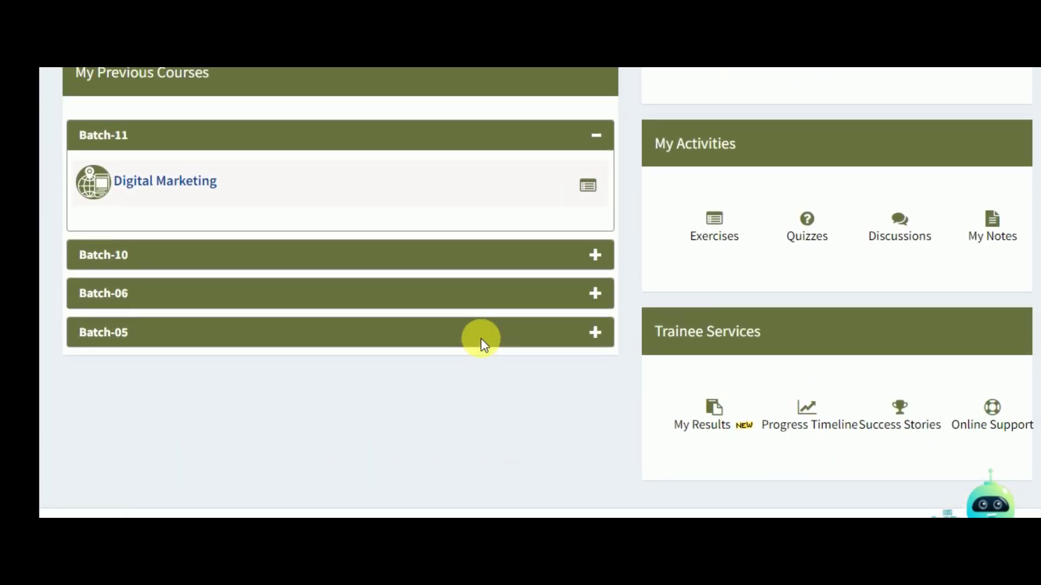
pyautogui.scroll(3, 460, 323)
pyautogui.scroll(3, 460, 323)
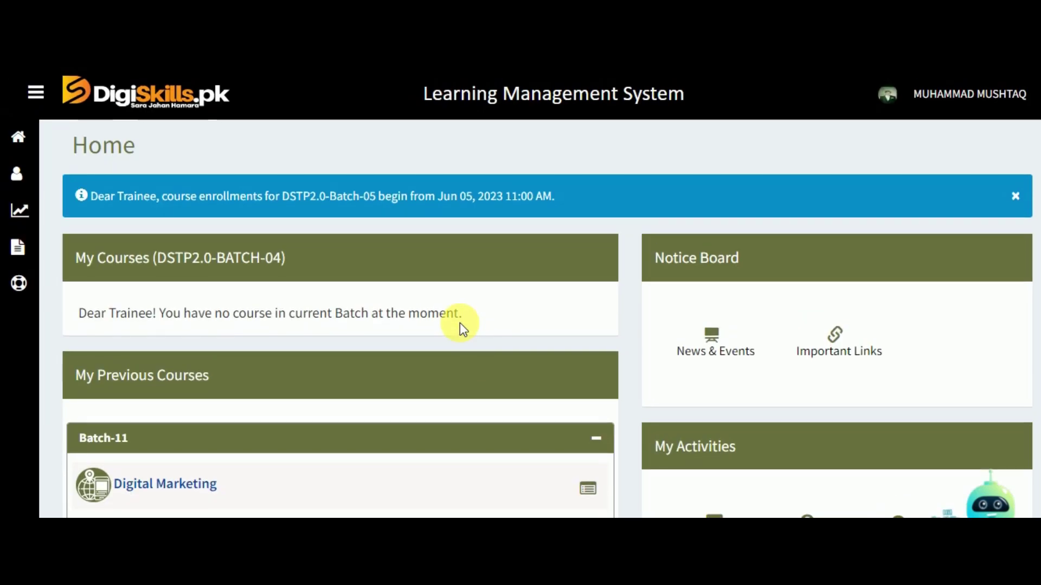